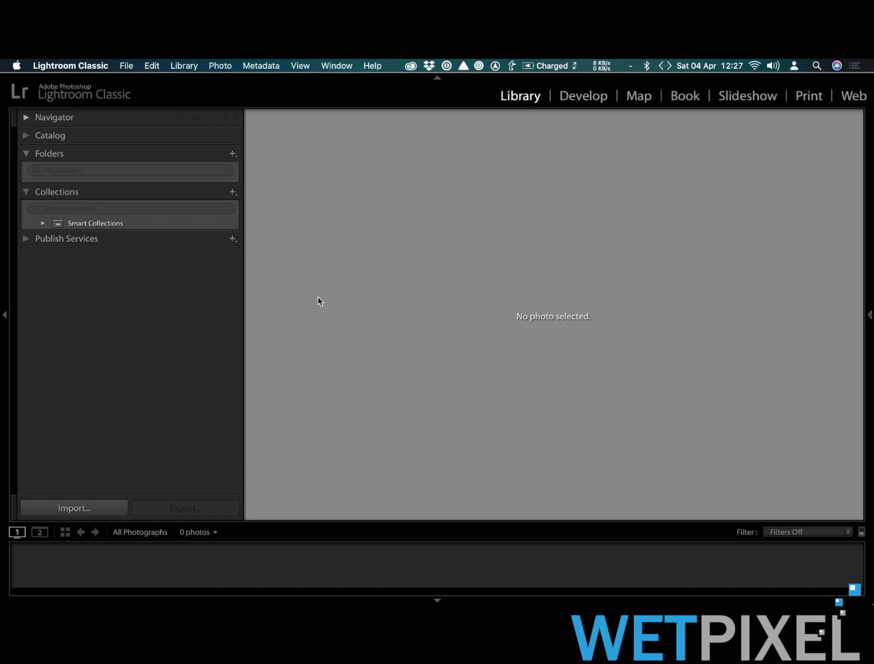
Step: Start a photo import with the NIKON D500 card as source, keeping Embedded & Sidecar as the preview type
left_click(127, 66)
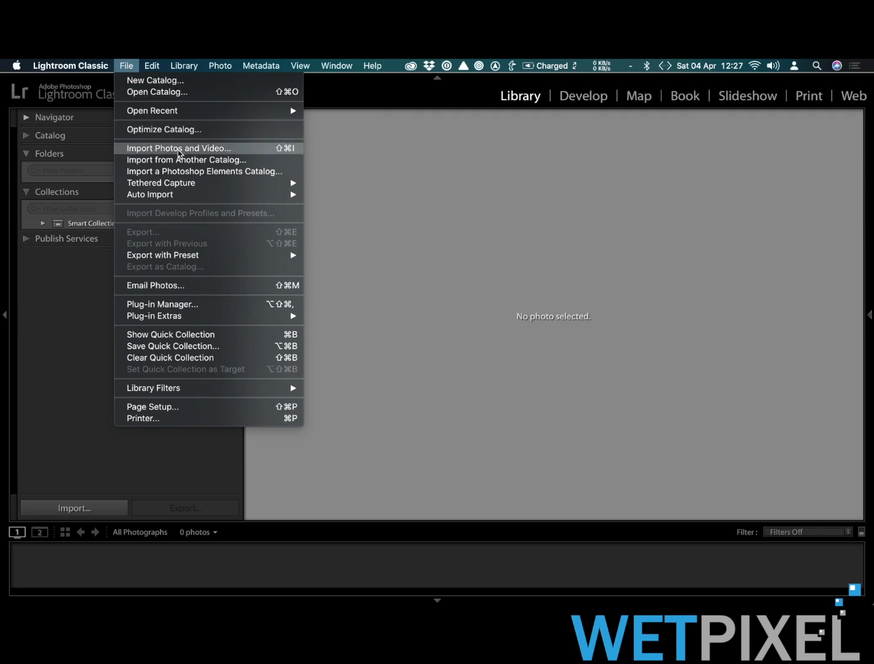
left_click(178, 152)
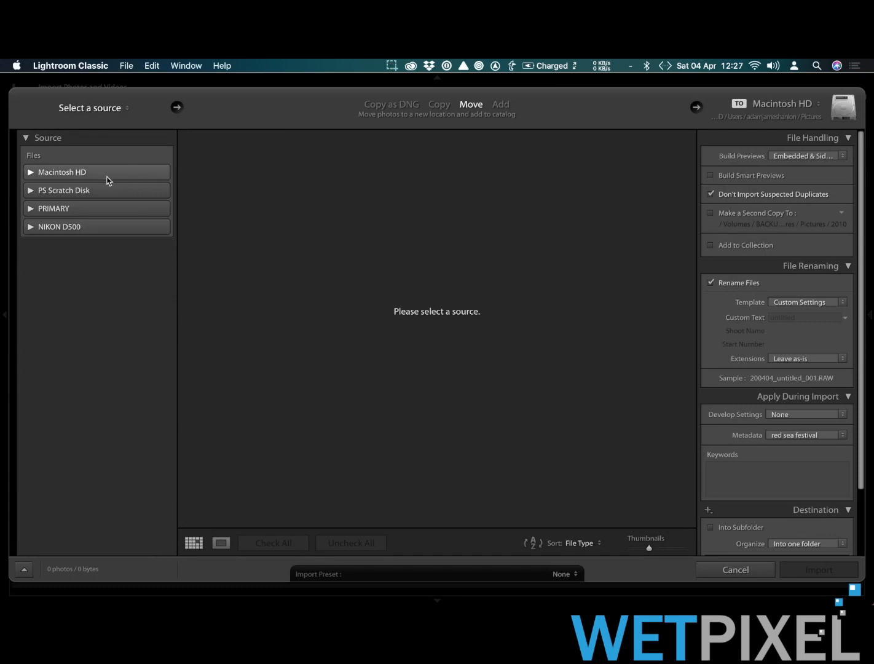
left_click(83, 225)
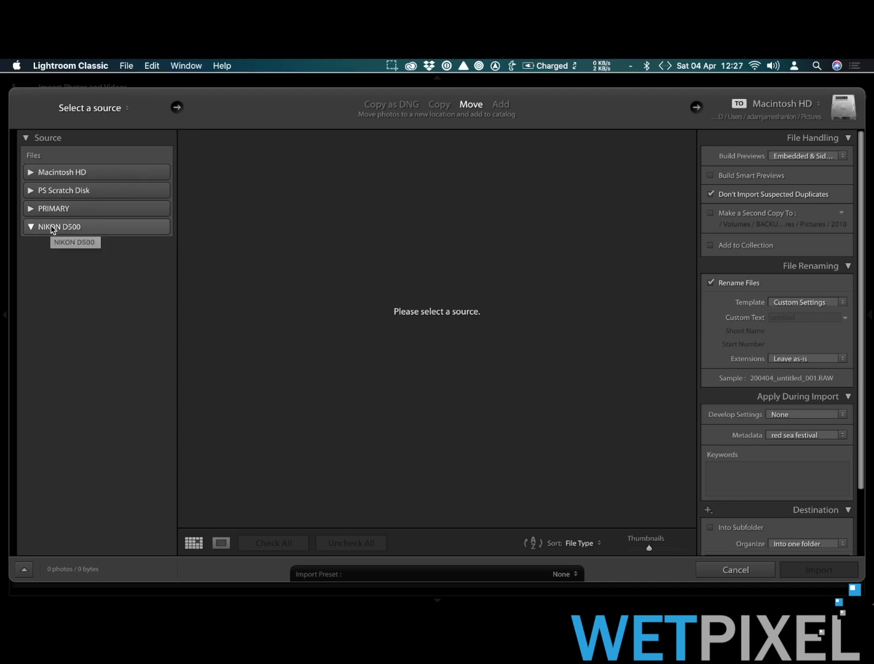
left_click(53, 228)
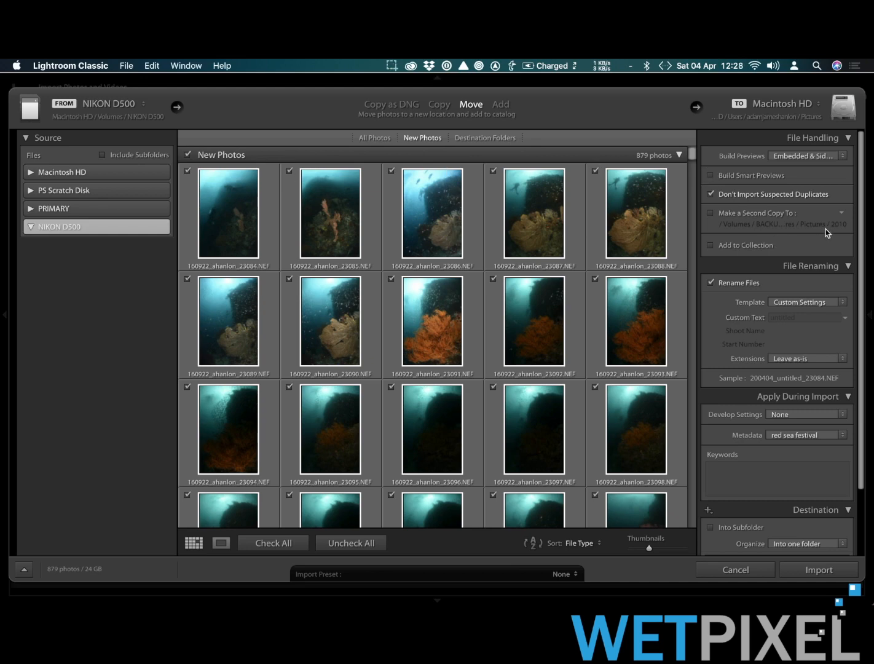
left_click(843, 158)
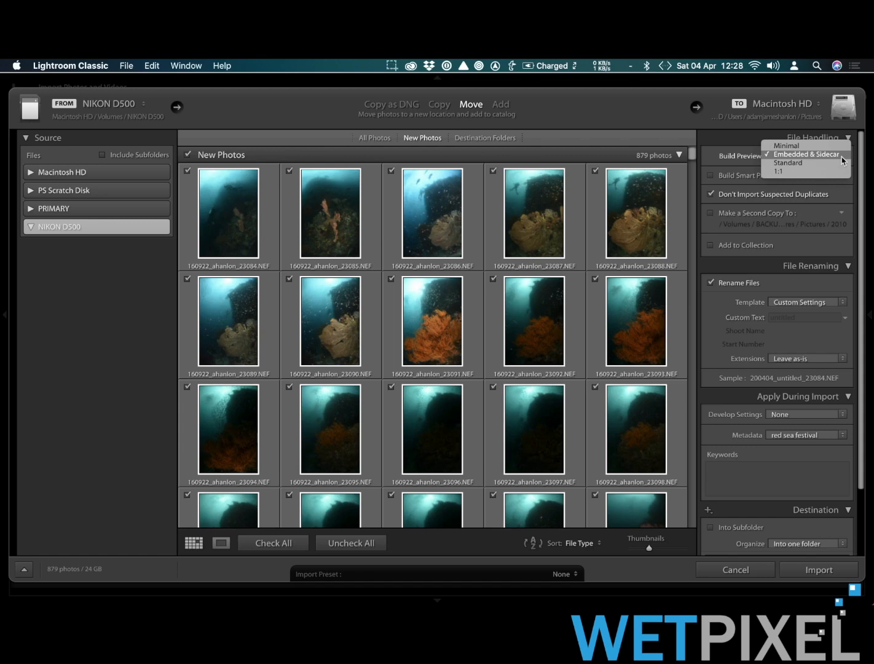
left_click(841, 157)
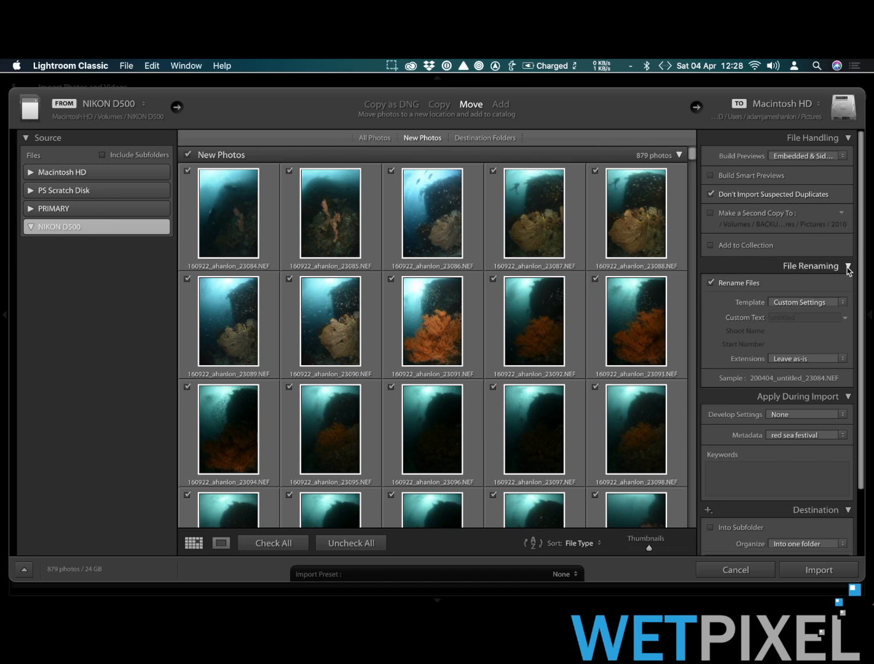
Step: Choose the date-text-number template for renaming the imported files and check its tokens in the Filename Template Editor
left_click(842, 302)
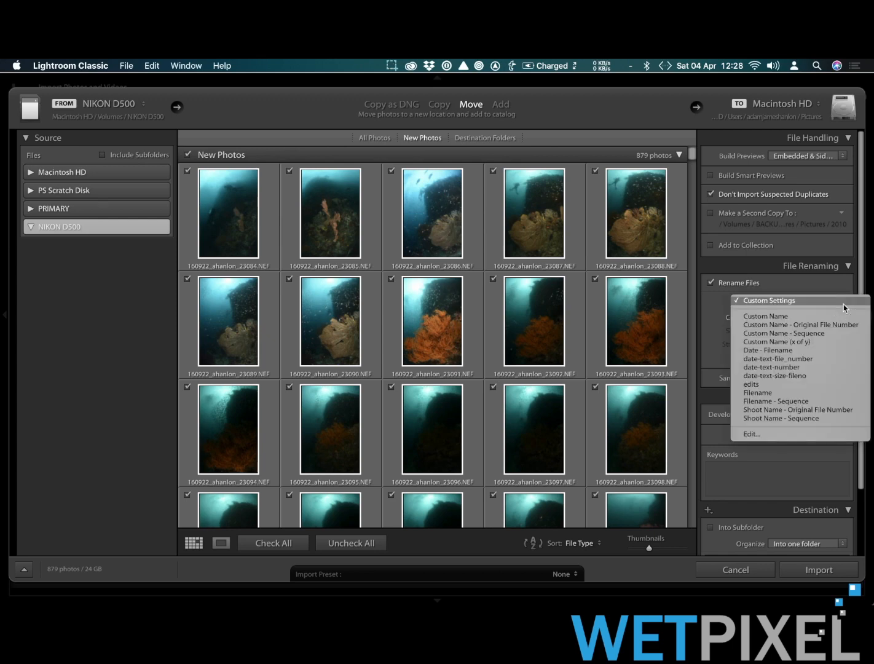
left_click(809, 369)
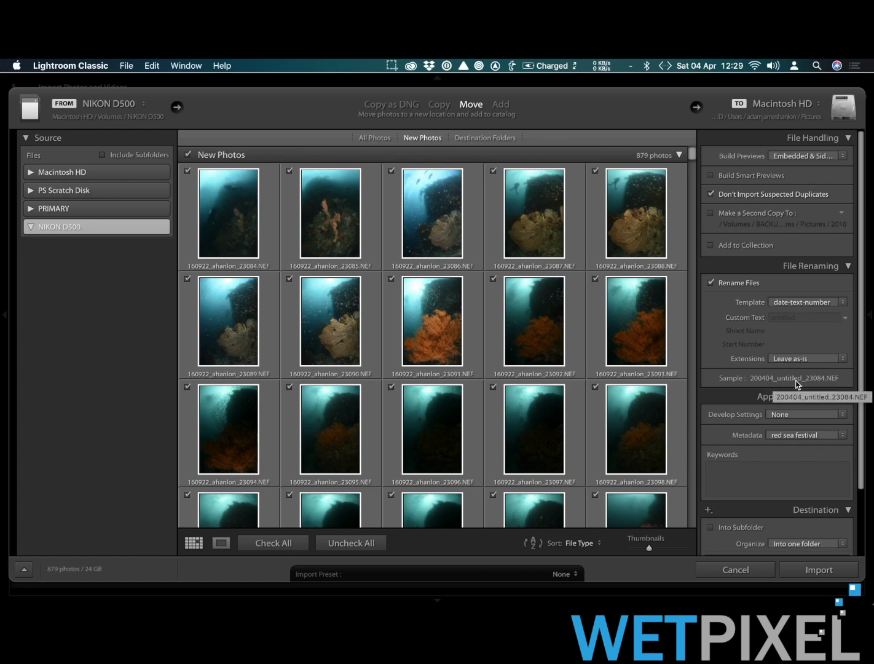
left_click(843, 307)
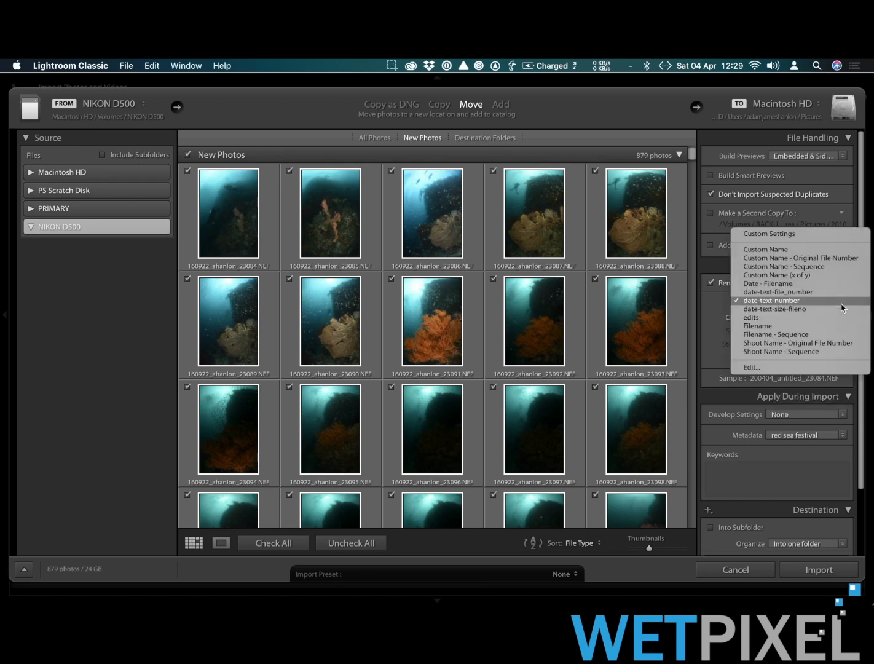
left_click(805, 368)
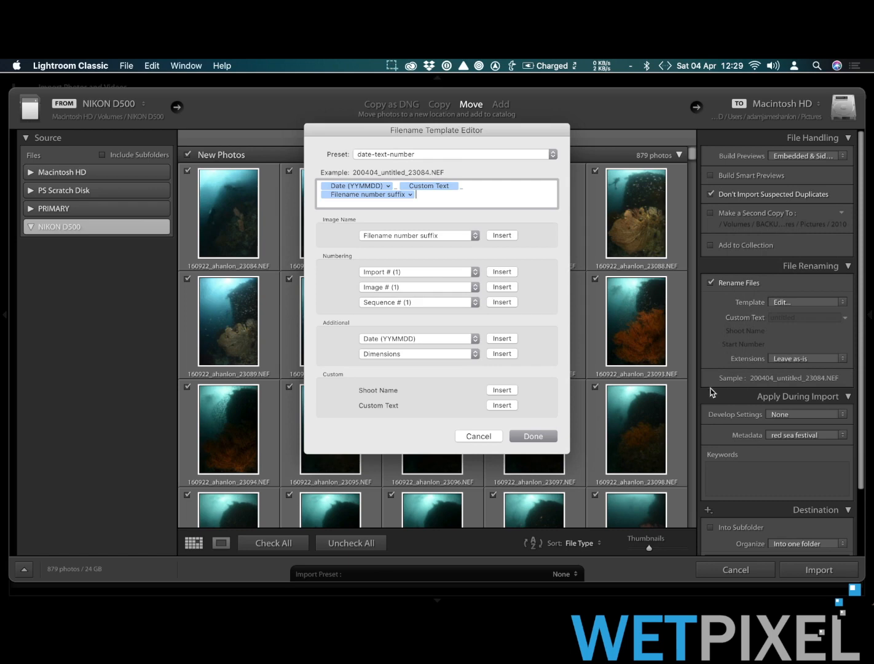
left_click(533, 434)
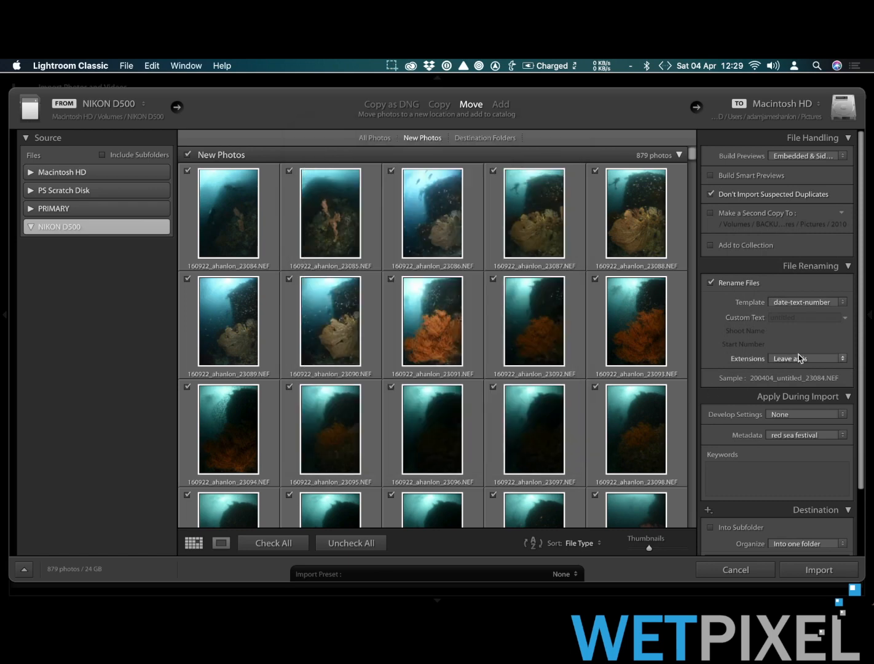
Step: Enter the photographer's short name as the custom text for the renamed files
left_click(789, 317)
type("aha")
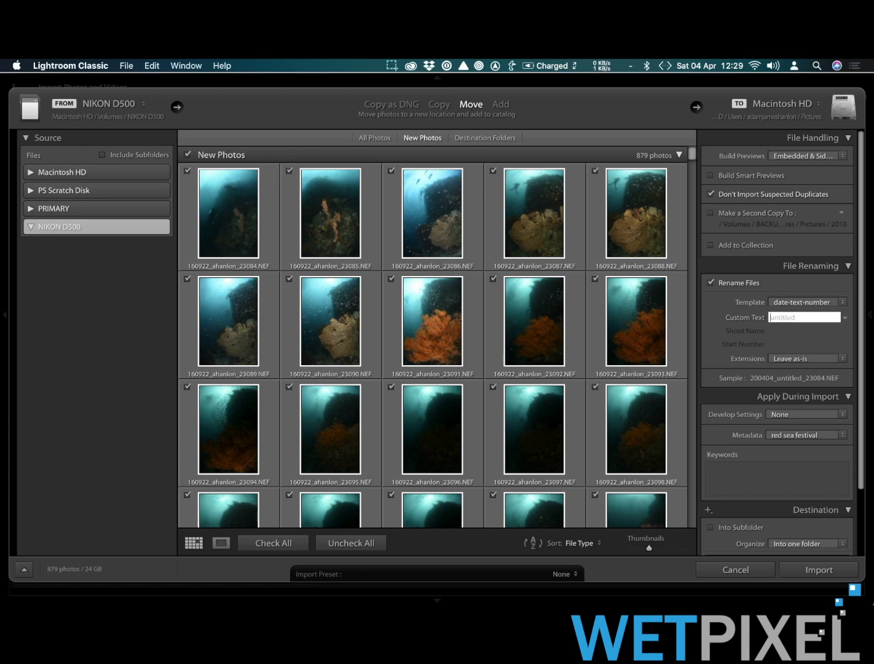
type("nlon")
Step: Open the metadata presets for editing and load the red sea festival preset
left_click(842, 436)
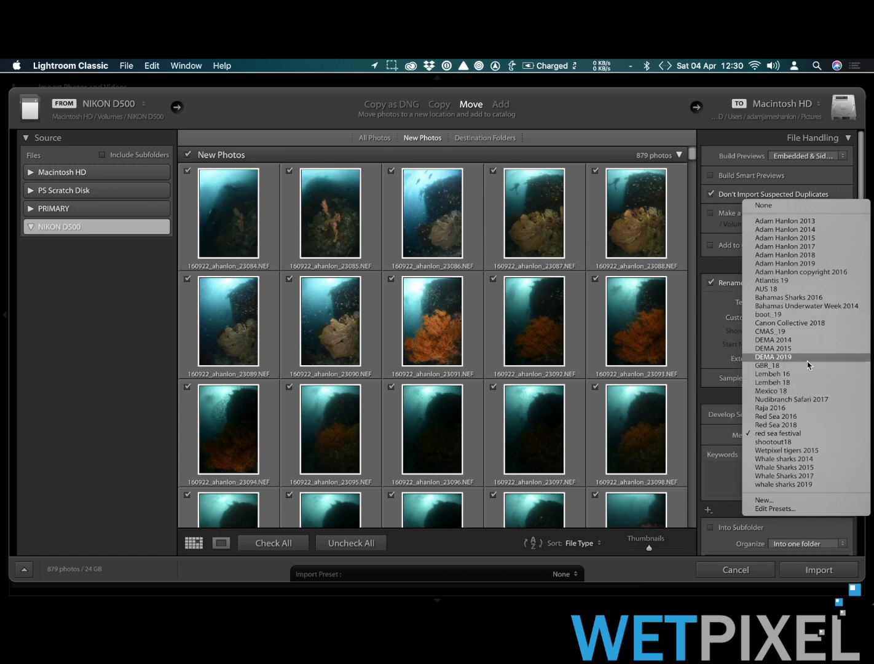
left_click(801, 435)
left_click(841, 438)
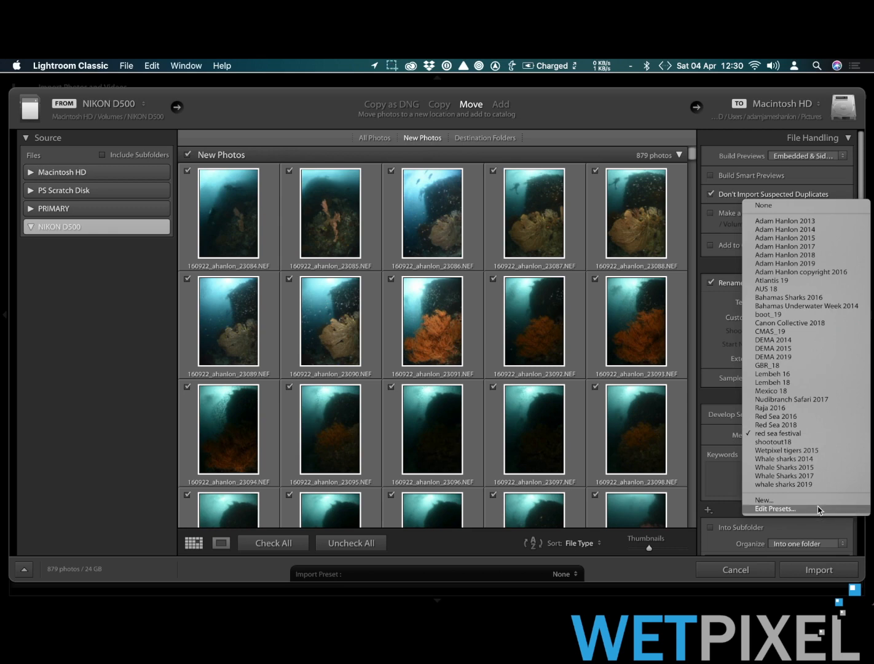
left_click(776, 509)
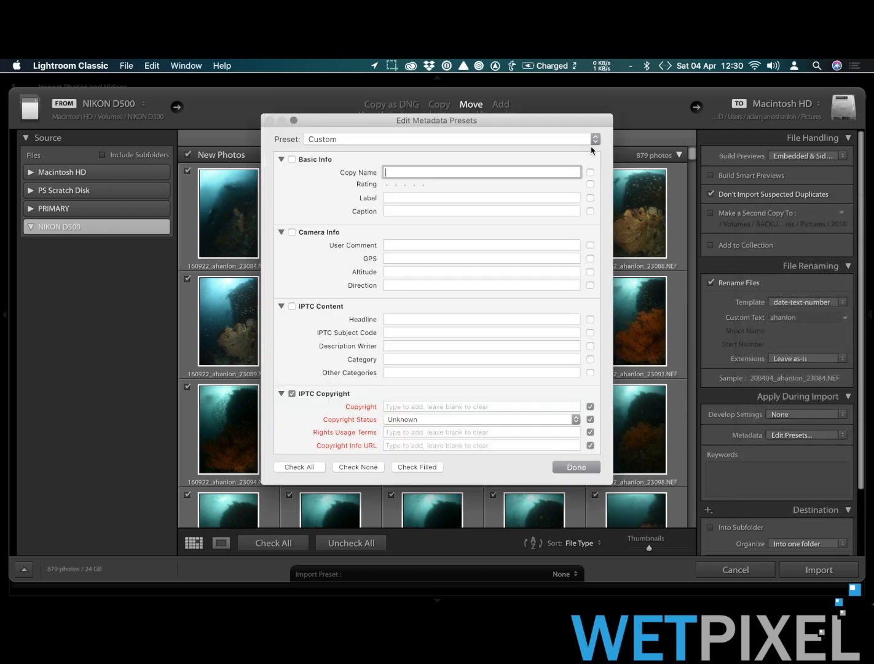
left_click(594, 140)
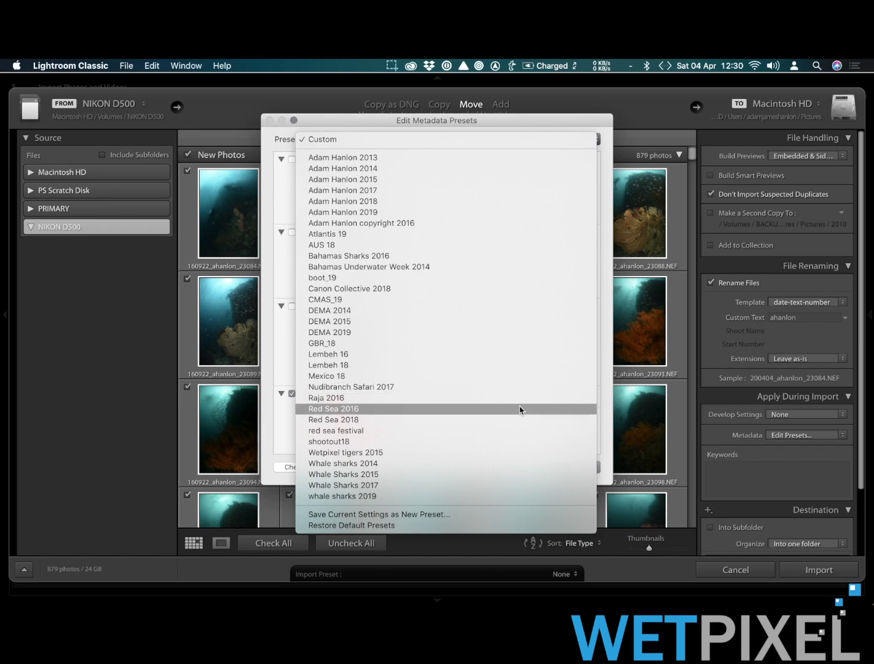
left_click(517, 433)
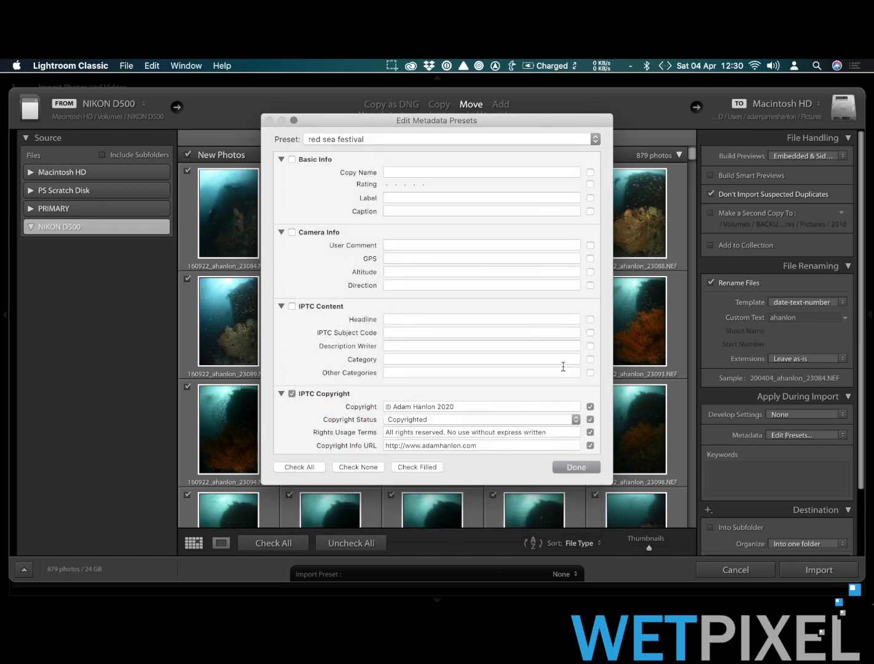
Step: Review the preset's metadata fields from IPTC Copyright and IPTC Creator through to Keywords
scroll(472, 372, "down", 2)
scroll(471, 372, "up", 2)
scroll(380, 283, "down", 4)
scroll(381, 283, "down", 3)
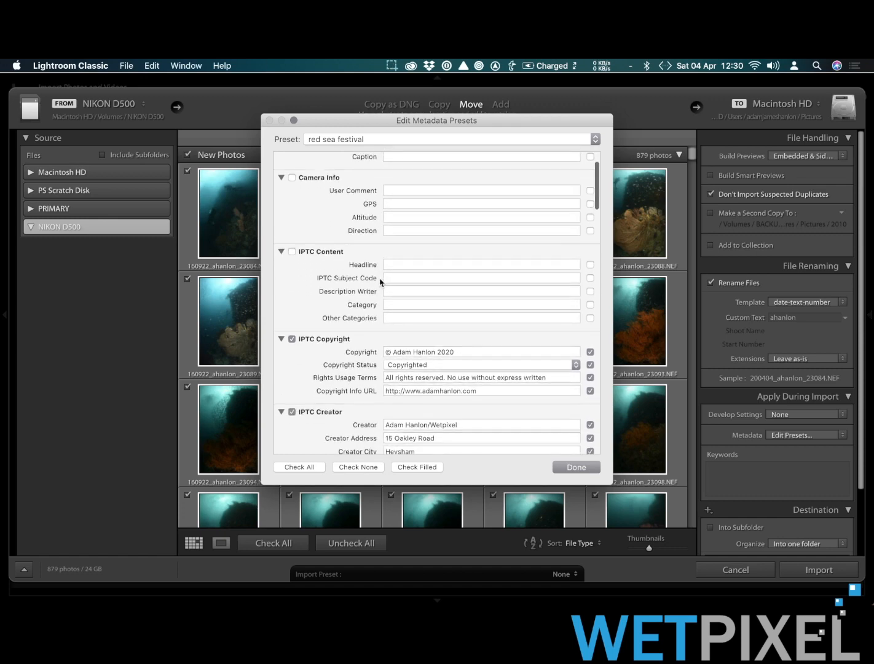
scroll(380, 283, "down", 1)
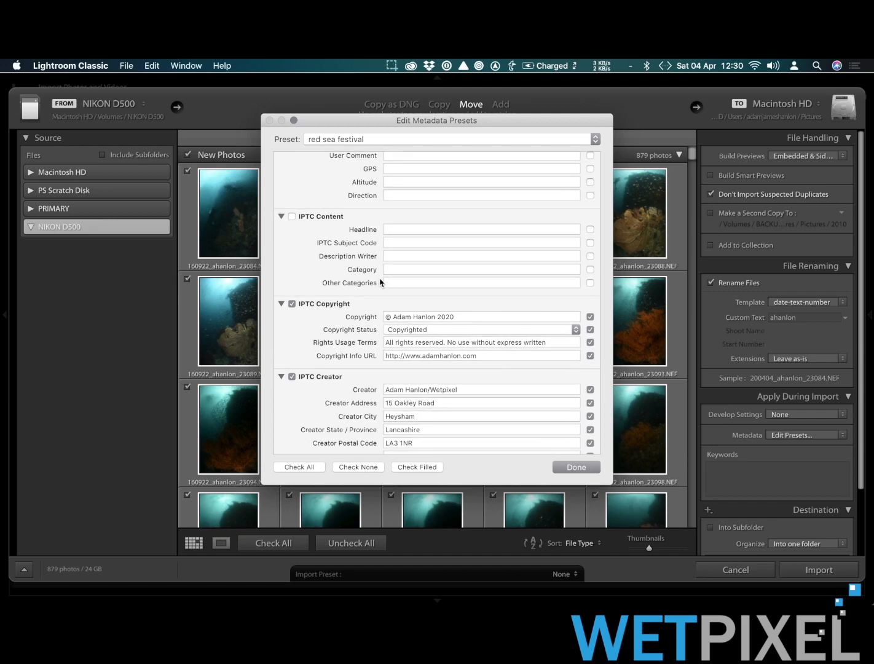
scroll(380, 283, "up", 1)
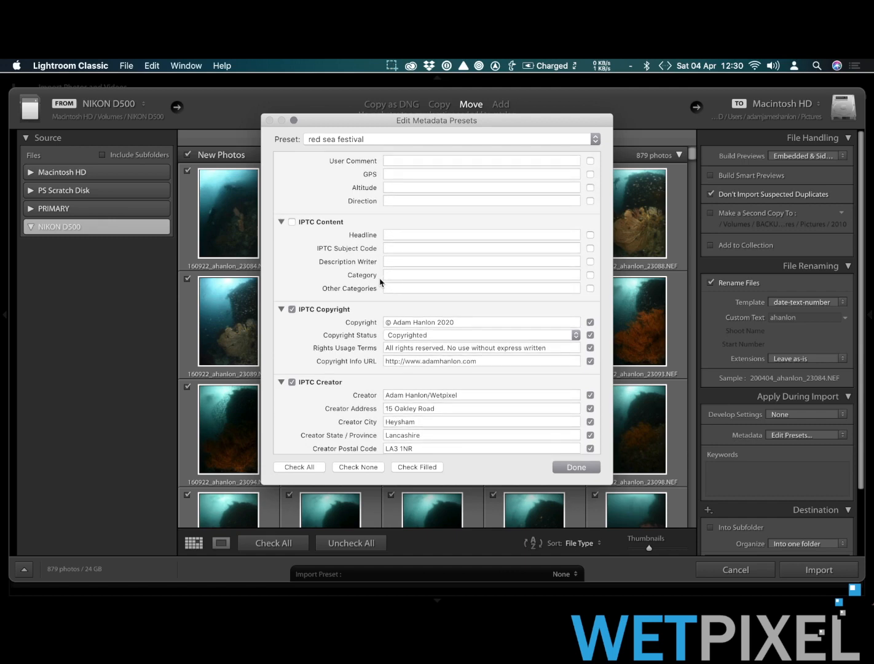
scroll(380, 283, "down", 5)
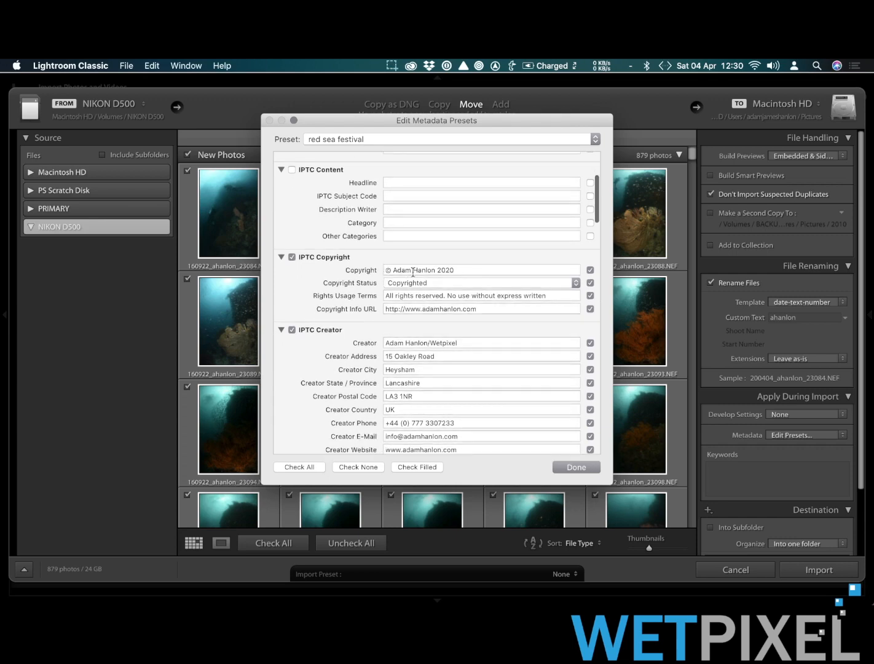
scroll(522, 306, "down", 5)
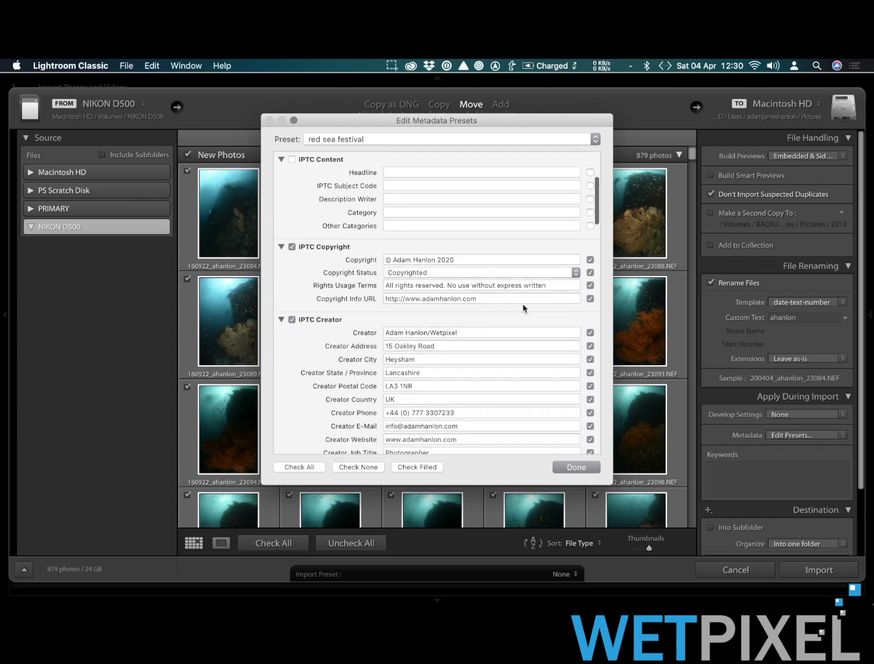
scroll(523, 307, "down", 6)
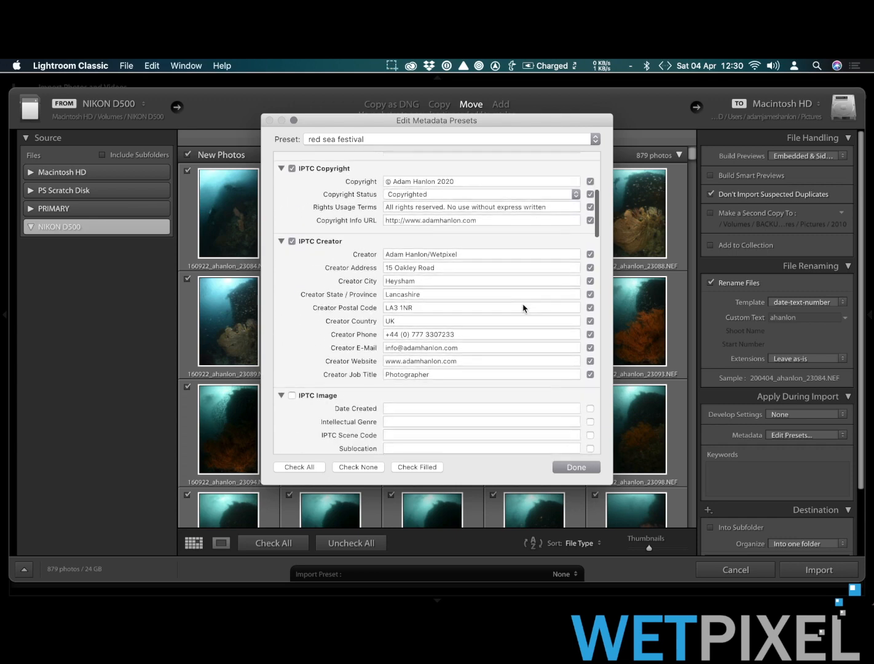
scroll(523, 304, "down", 10)
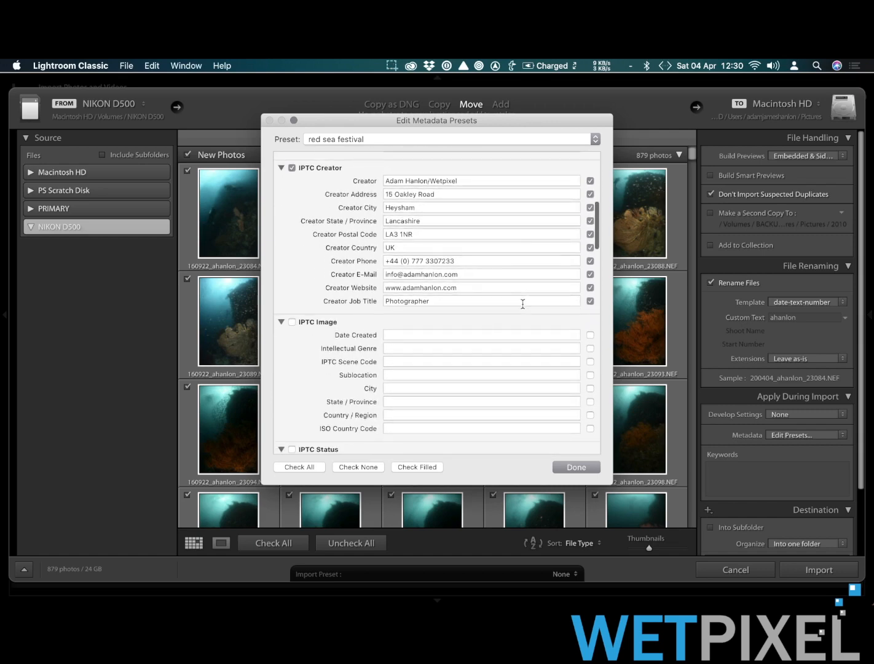
scroll(522, 305, "down", 15)
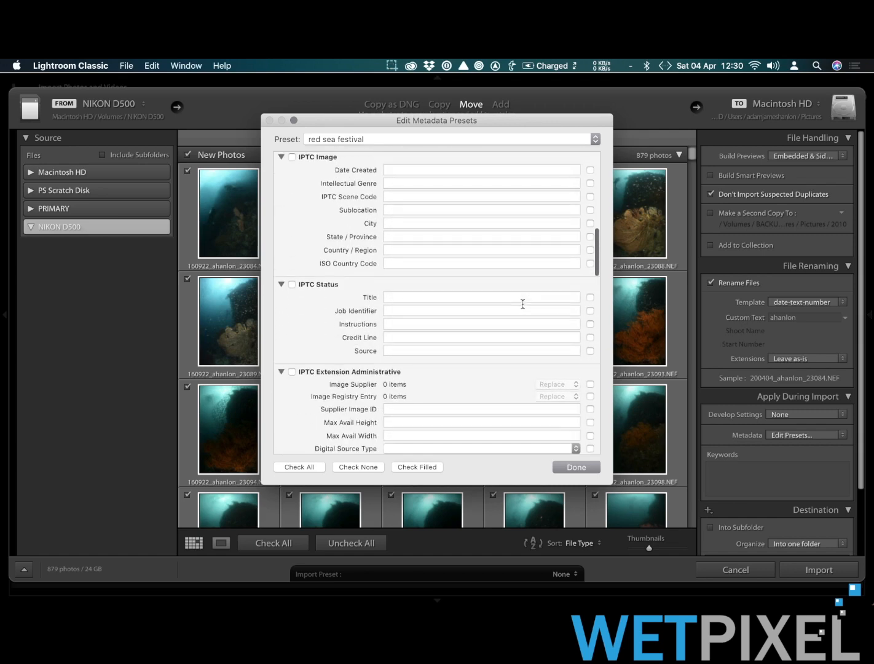
scroll(522, 304, "down", 20)
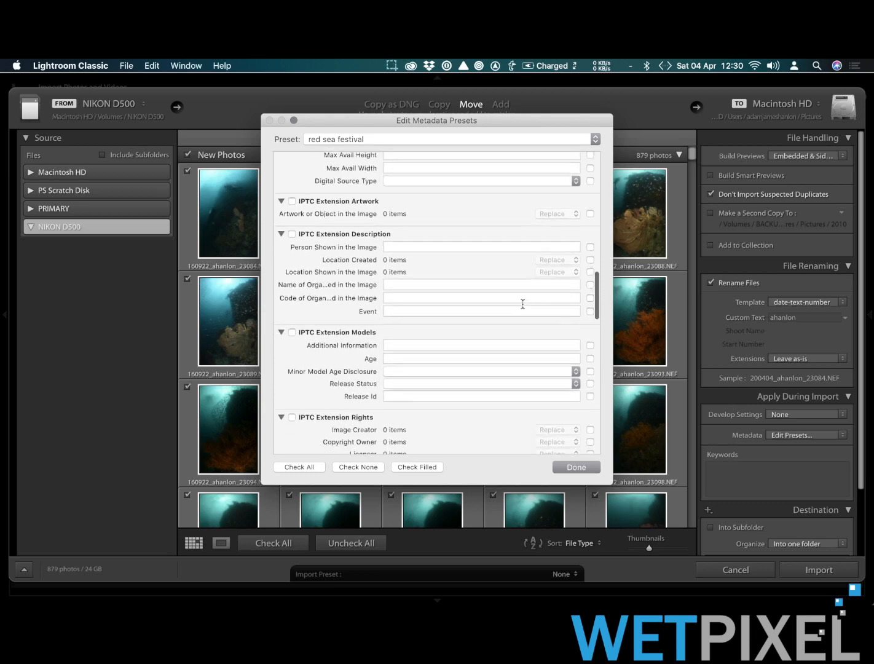
scroll(523, 305, "down", 17)
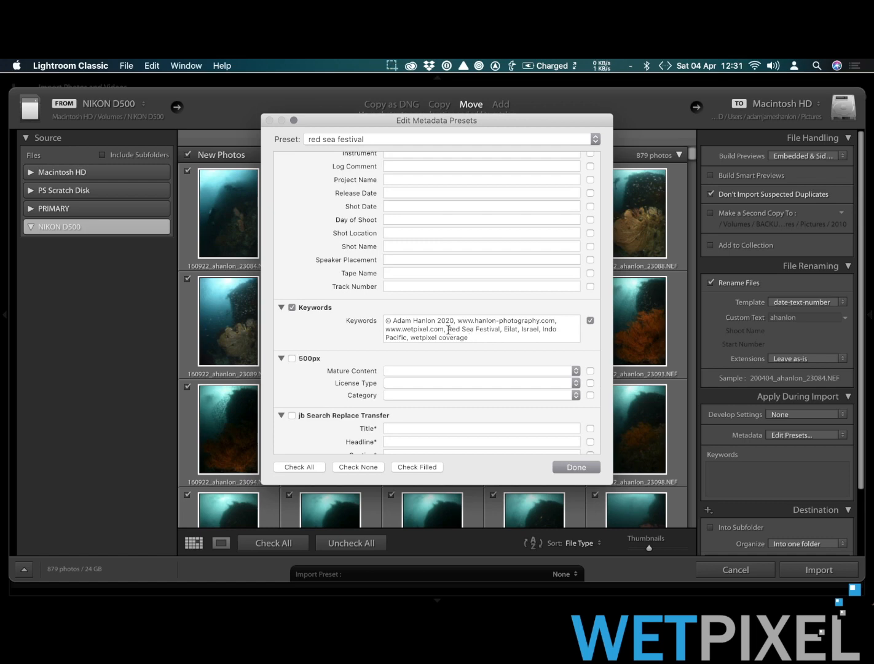
Step: Replace the keywords Red Sea Festival, Eilat and Israel in the preset with Raja Ampat
left_click(447, 331)
left_click(474, 331)
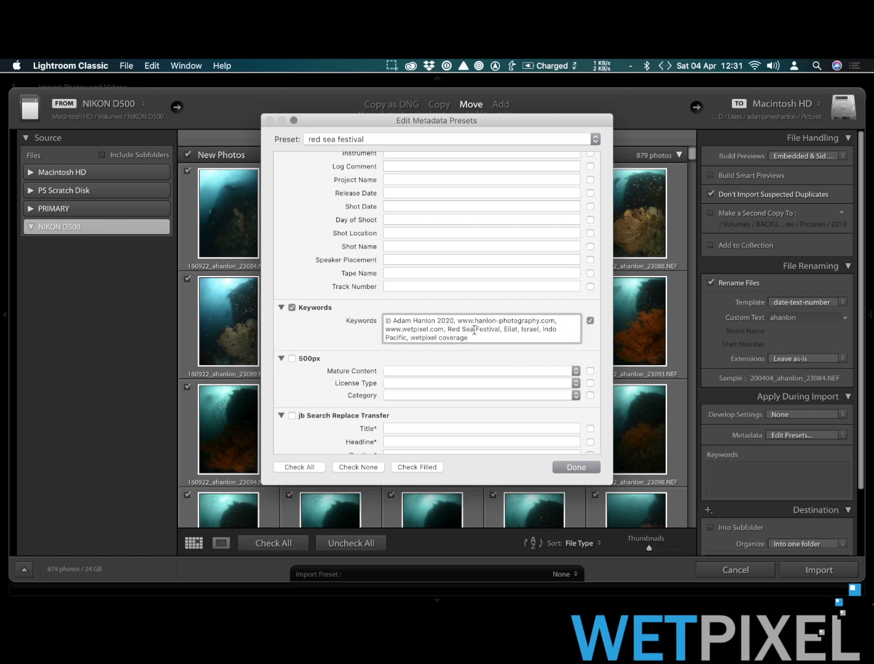
left_click_drag(448, 330, 539, 329)
type("R")
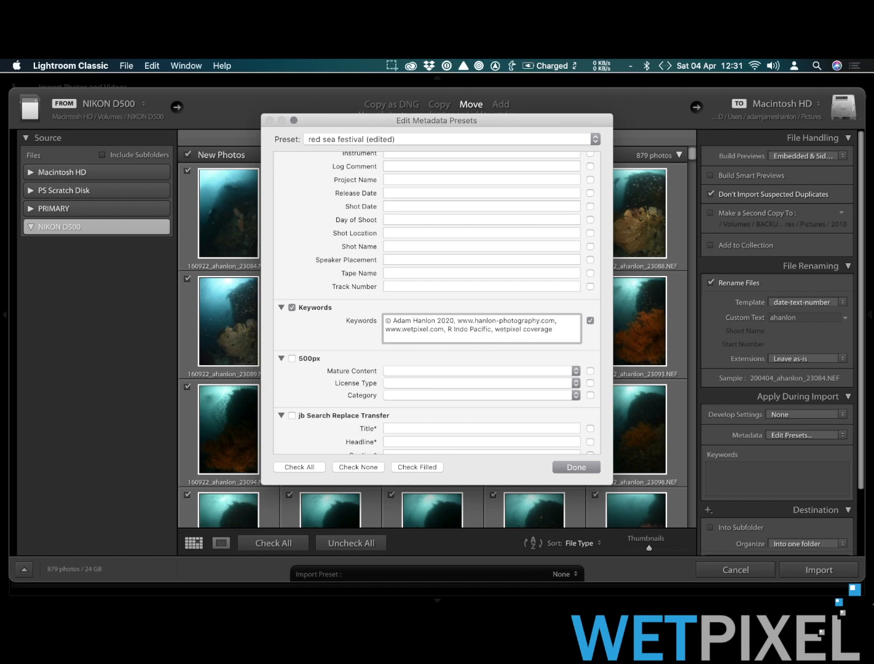
type("aja Ampat")
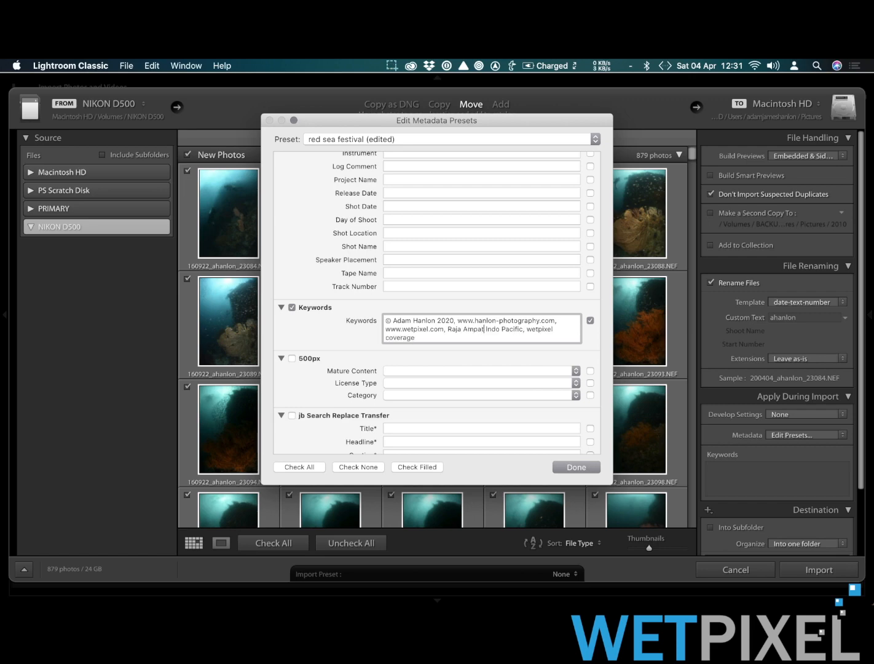
type(",")
Step: Append the keywords "tropical water, blue water, Raja Ampat 2020" to the end of the preset's keyword list
key("super+a")
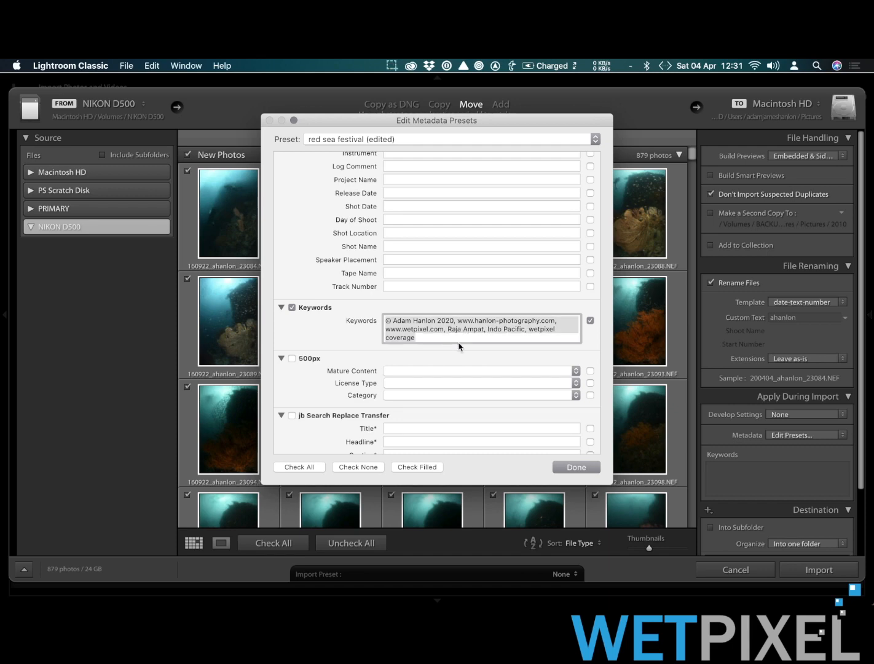
left_click(445, 332)
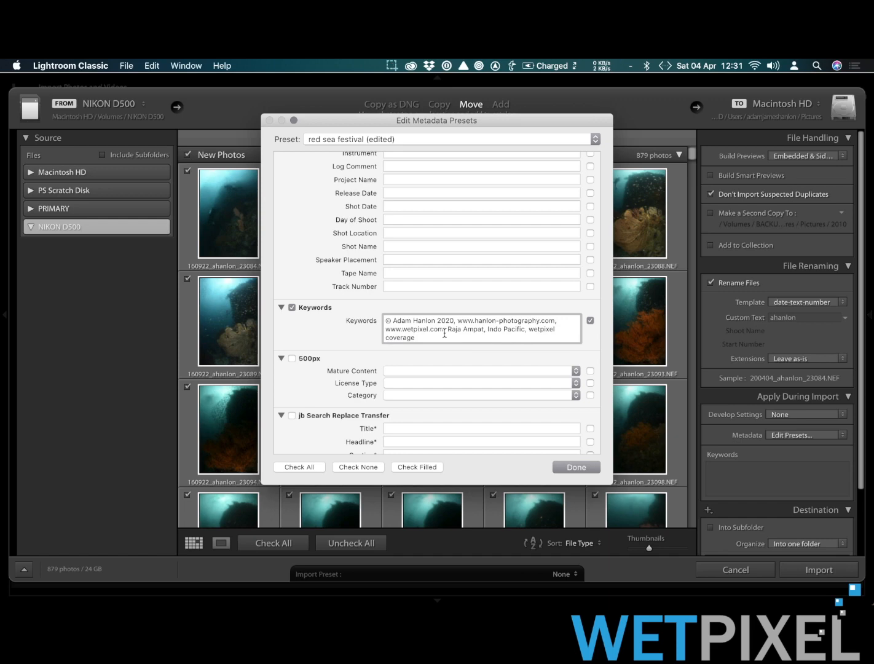
type(", wetpixel coverage")
type(", ")
type("t")
type("ropica")
type("l wa")
type("ter")
type(", blue")
type(" wa")
type("ter")
type(",")
type(" Raj")
type("a")
type("A")
type("mpat")
type(" 202")
type("0")
left_click(517, 338)
Step: Save the edited metadata settings as a new preset named Raja_20 and finish editing the presets
left_click(596, 140)
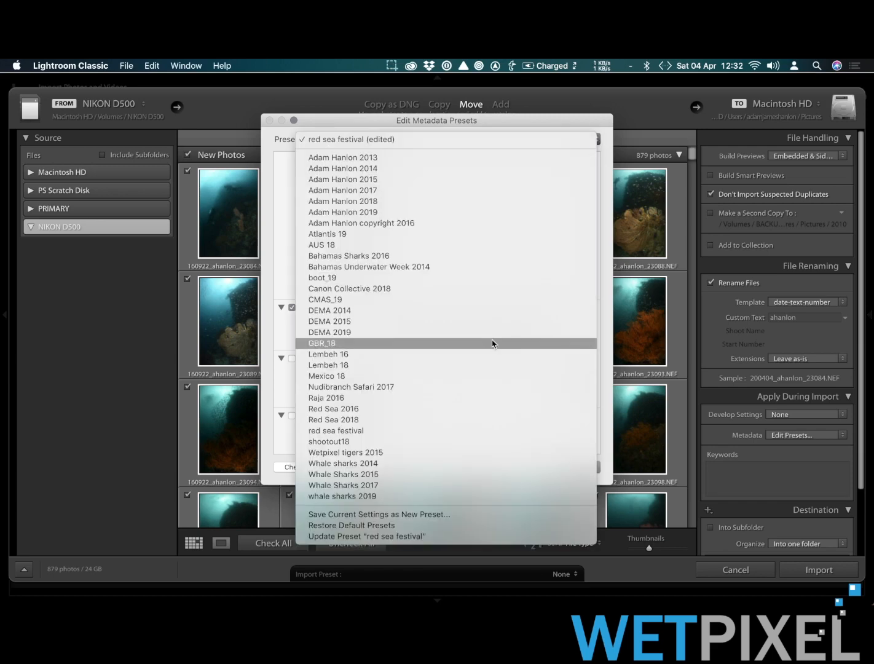
left_click(449, 520)
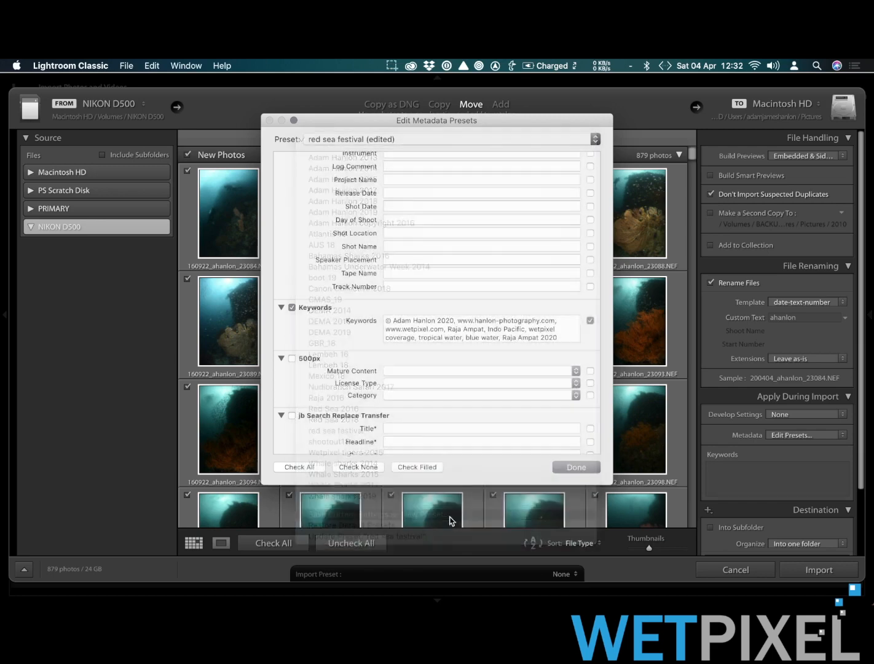
key("BackSpace")
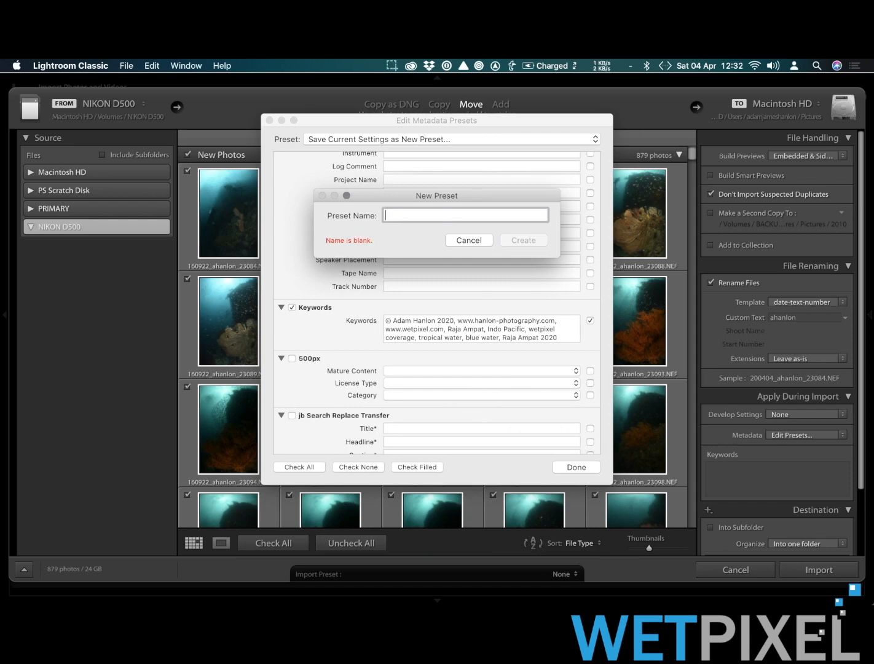
type("Raja")
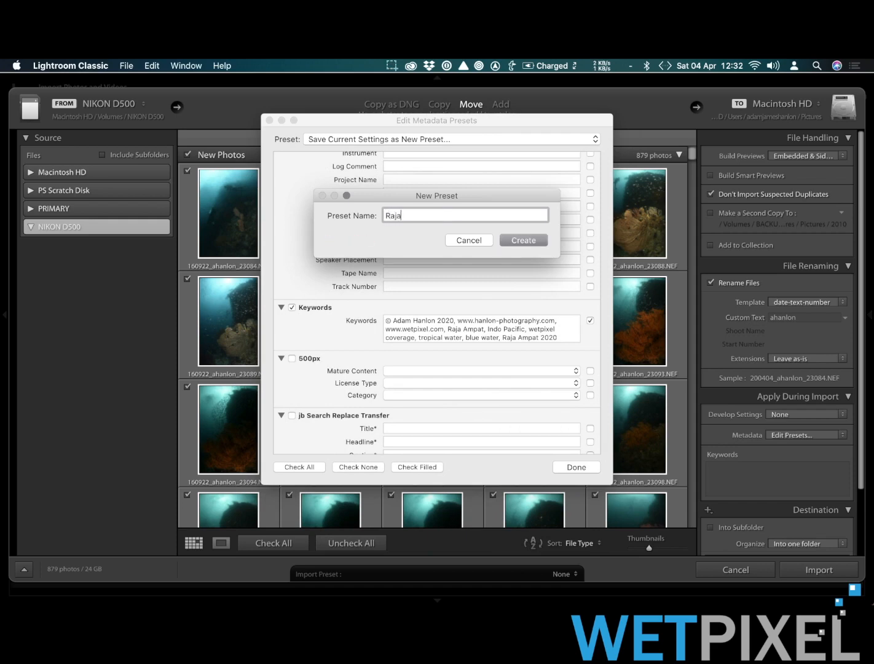
type("_20")
left_click(524, 239)
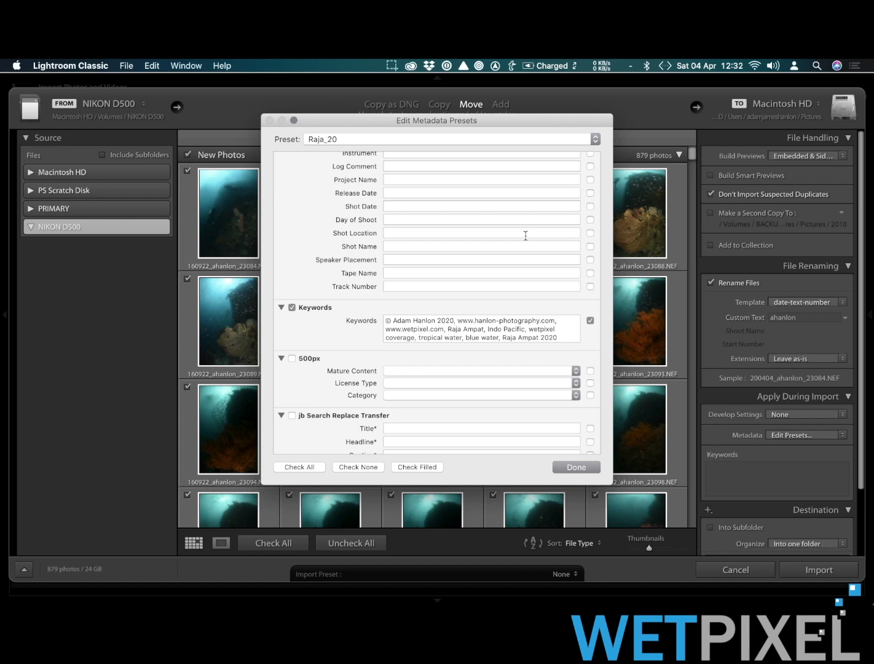
left_click(579, 469)
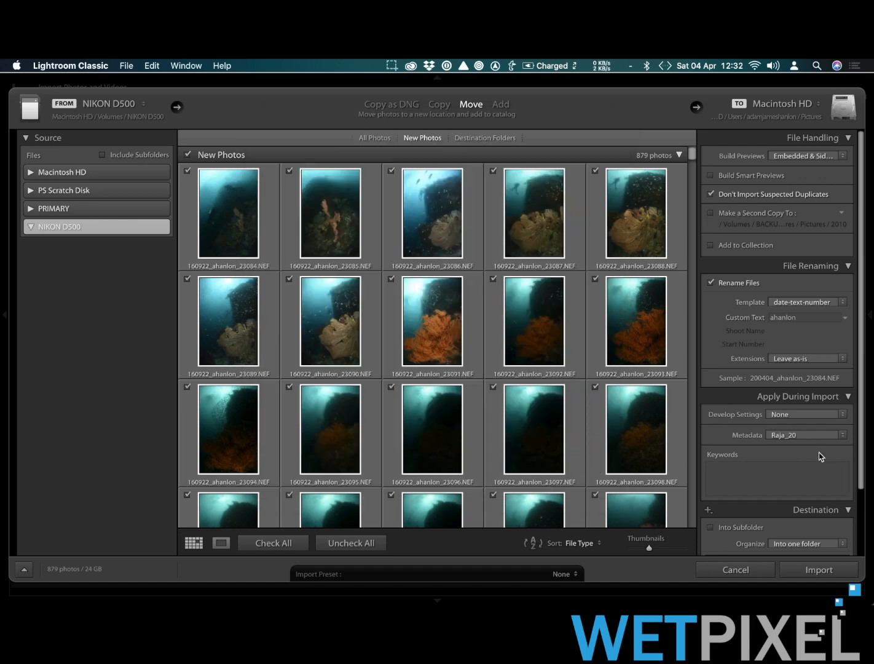
Step: Enter the import keywords "underwater, Tokina 10-17mm, strobes" to apply during import
scroll(757, 484, "down", 1)
left_click(753, 475)
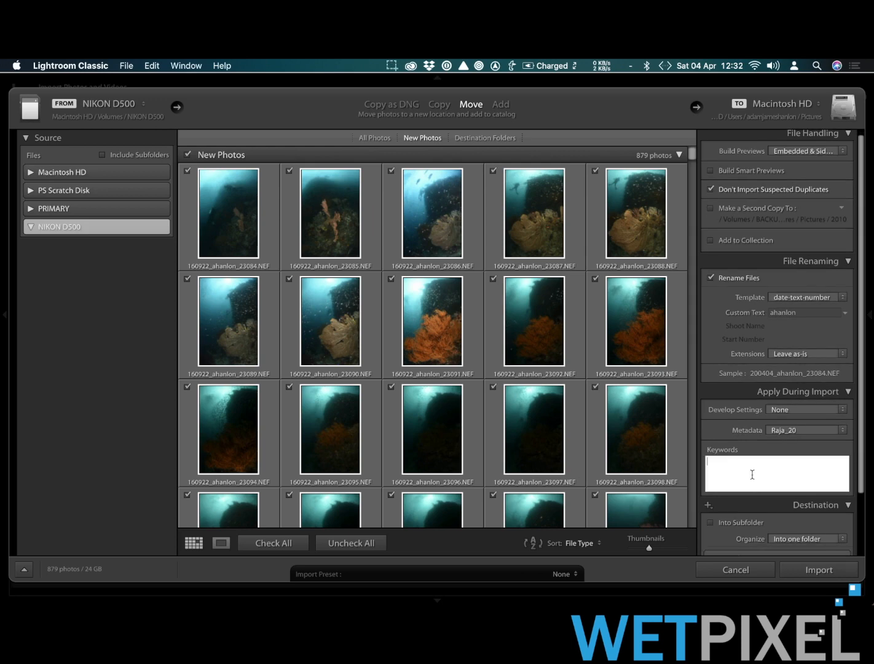
type("underwater,")
type("Tokina 10-17mm, sr")
key("BackSpace")
type("trobes")
Step: Enable importing into a subfolder and name it 200404_raja_1
scroll(757, 471, "down", 2)
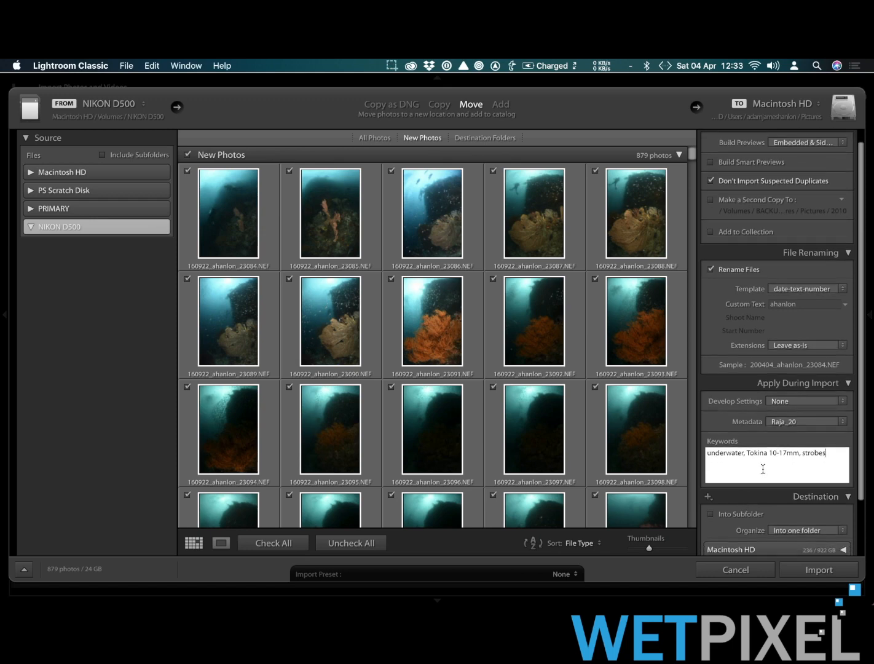
scroll(763, 469, "down", 5)
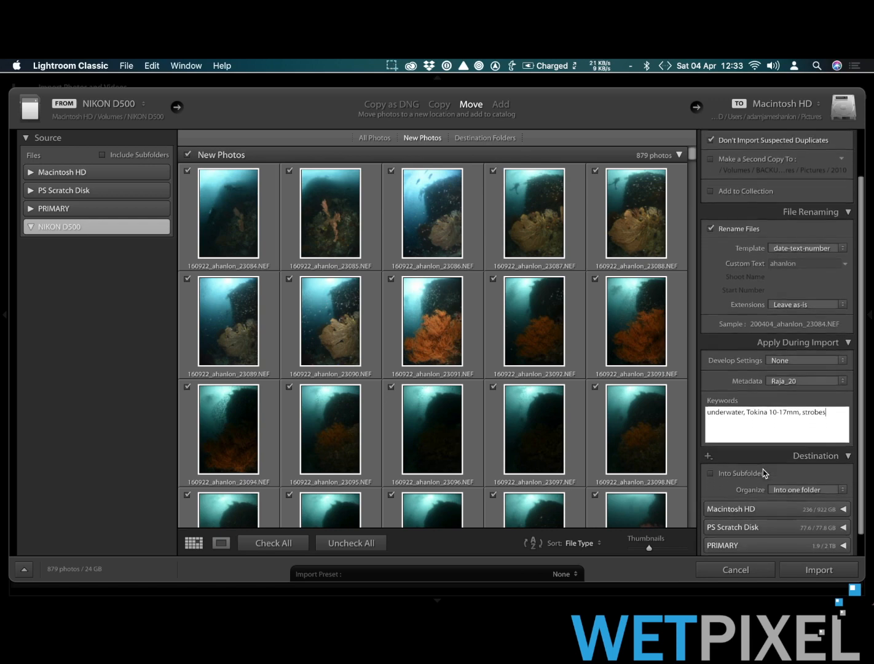
scroll(763, 470, "down", 3)
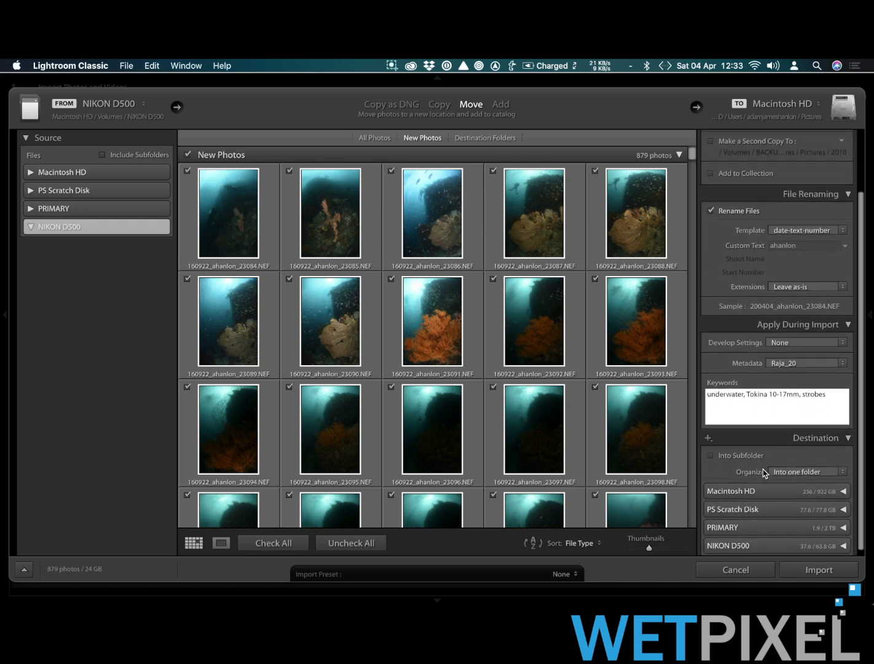
left_click(711, 455)
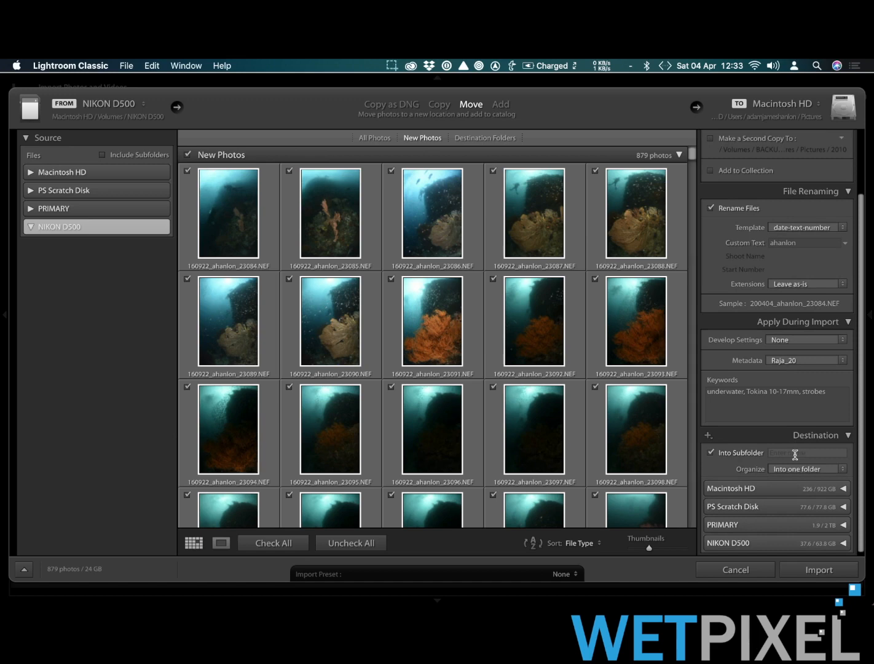
left_click(795, 455)
type("200404 R")
key("BackSpace")
key("BackSpace")
type("_raja")
type("_day")
key("BackSpace")
key("BackSpace")
key("BackSpace")
type("1")
Step: Choose the 2020 folder on the PRIMARY drive as the destination and start the import
scroll(795, 477, "down", 1)
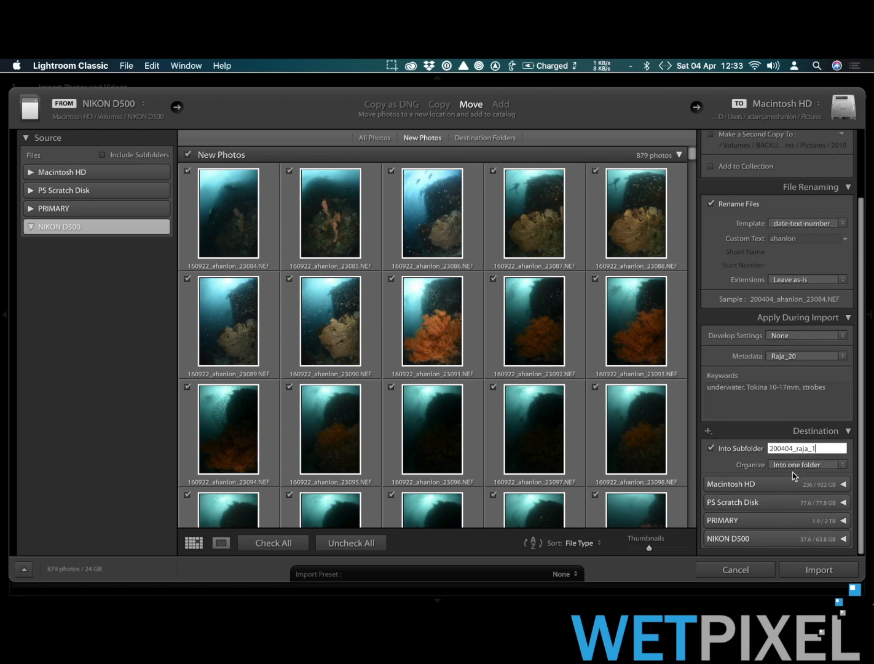
left_click(843, 524)
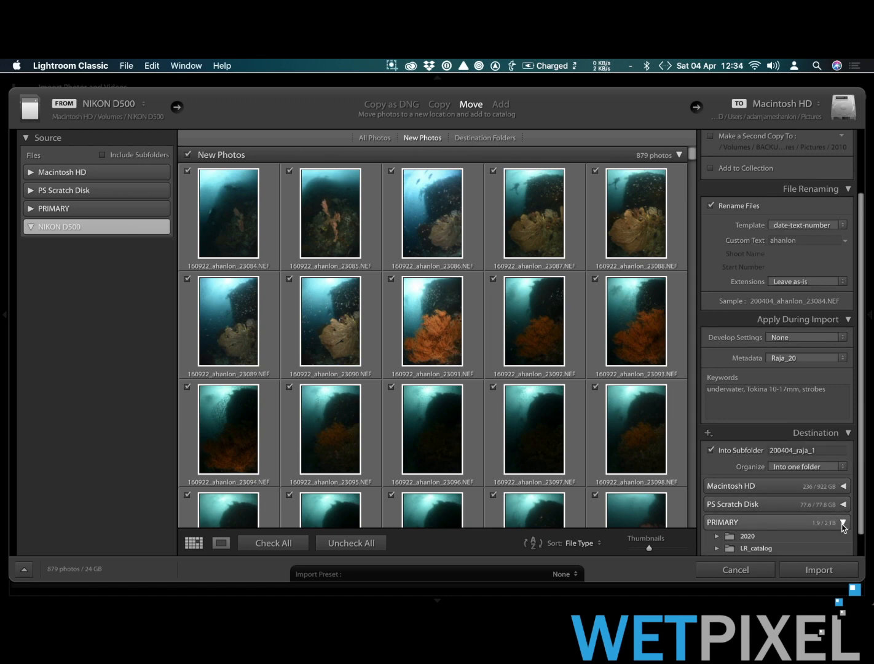
left_click(770, 536)
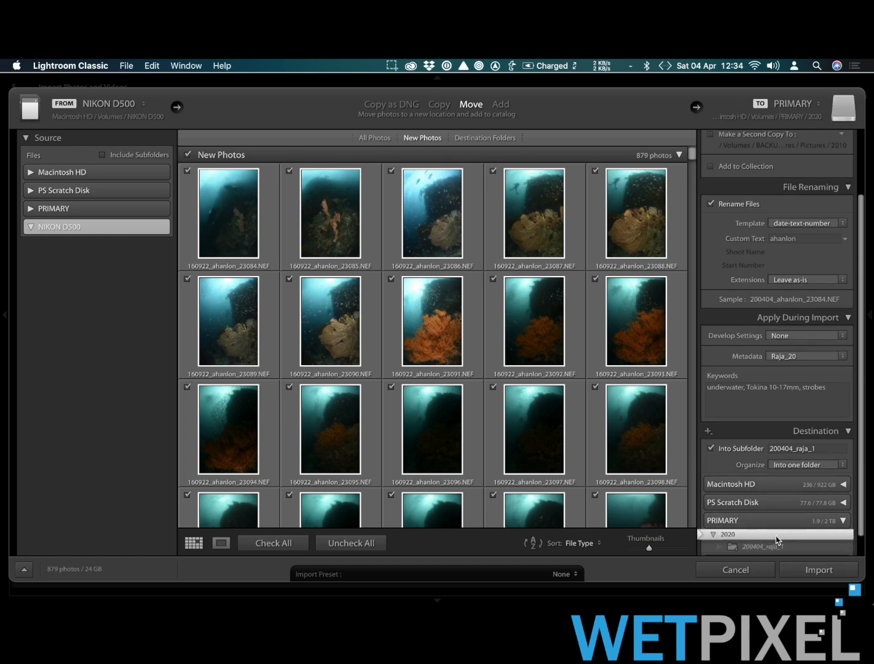
scroll(741, 536, "down", 1)
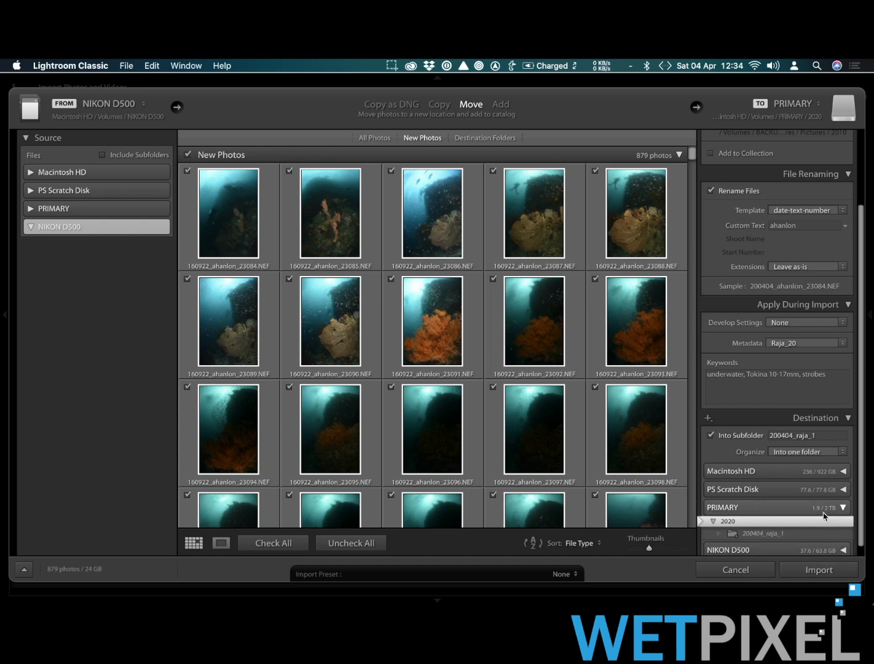
scroll(826, 517, "down", 1)
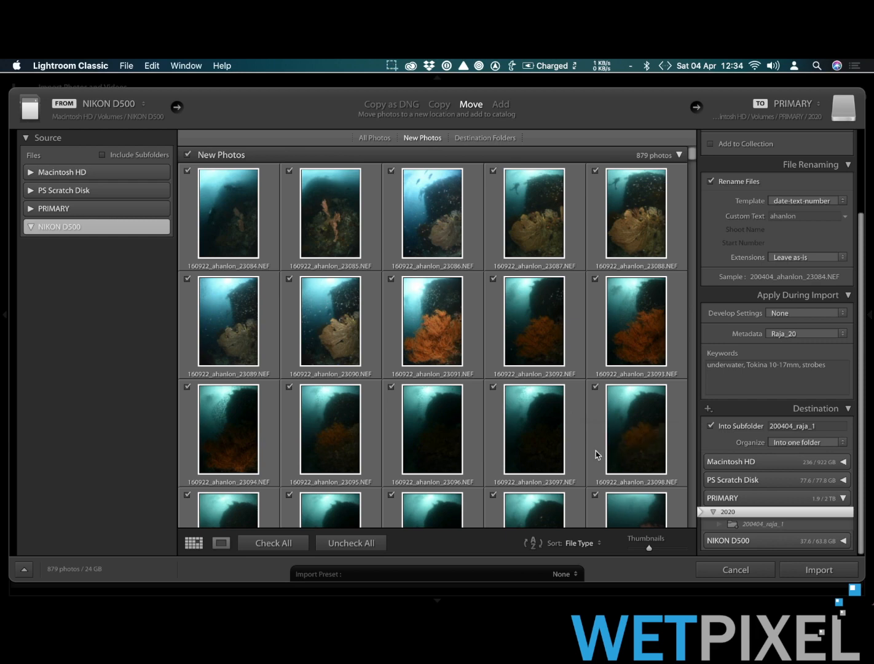
left_click(812, 570)
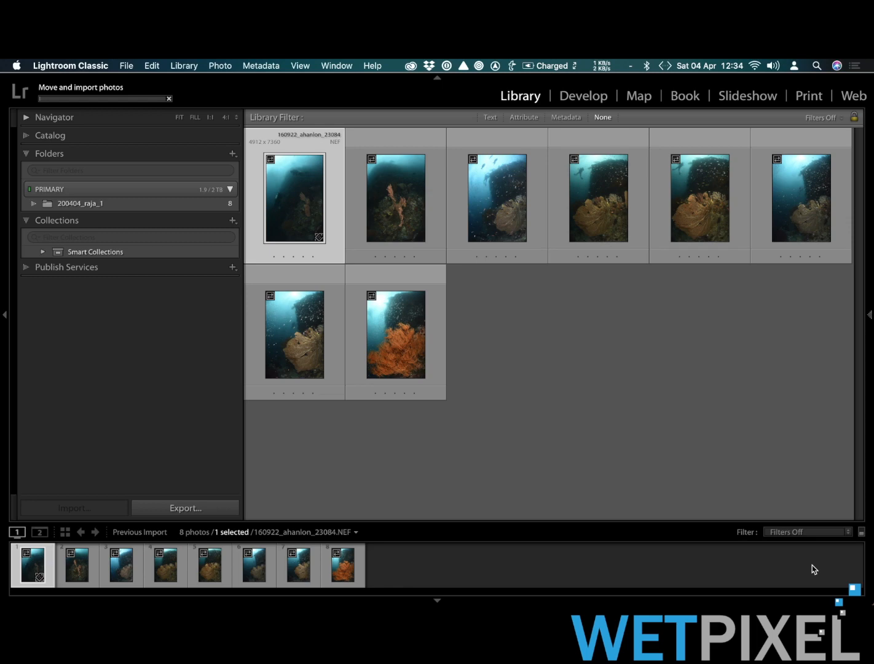
key("super+Tab")
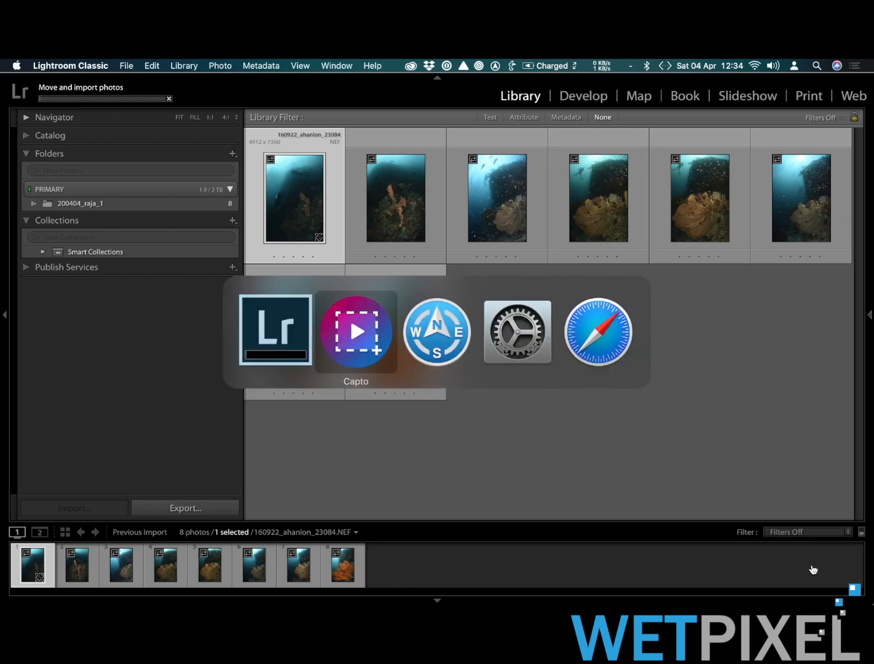